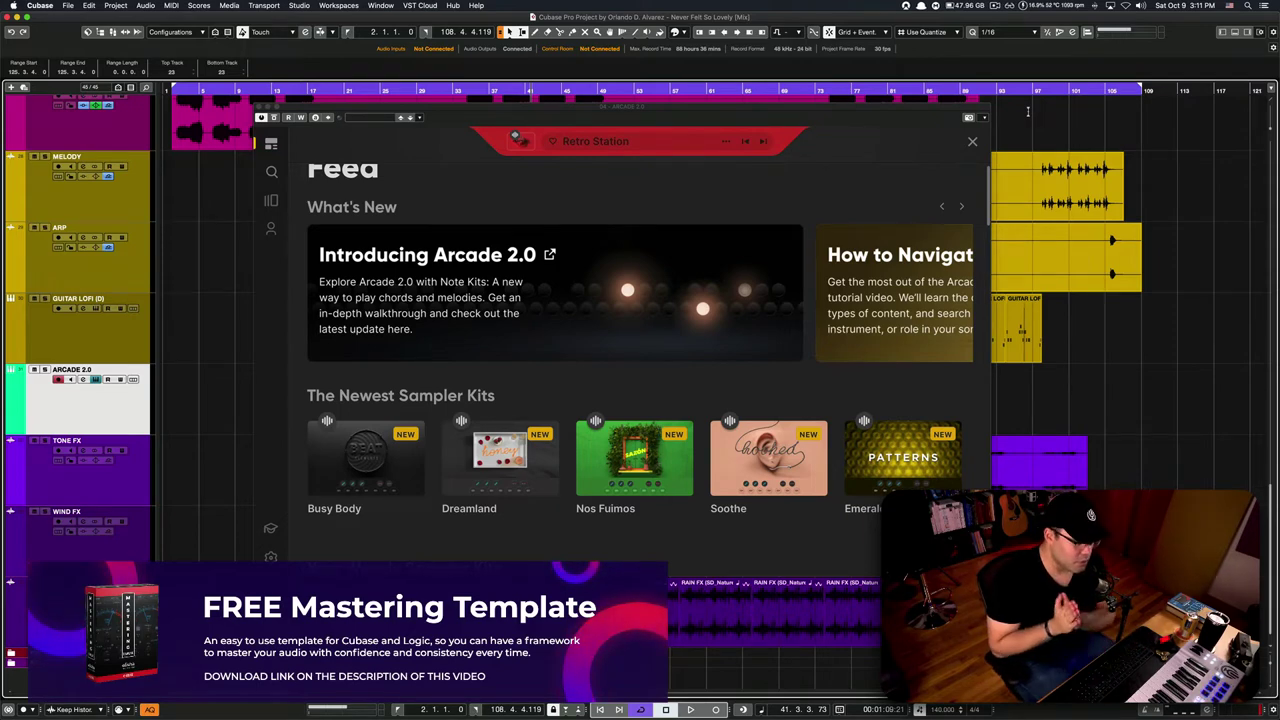
- Scroll the feed to the top and advance the What's New cards two places to How to Play Arcade
{"action": "scroll", "coordinate": [770, 218], "scroll_direction": "up", "scroll_amount": 2}
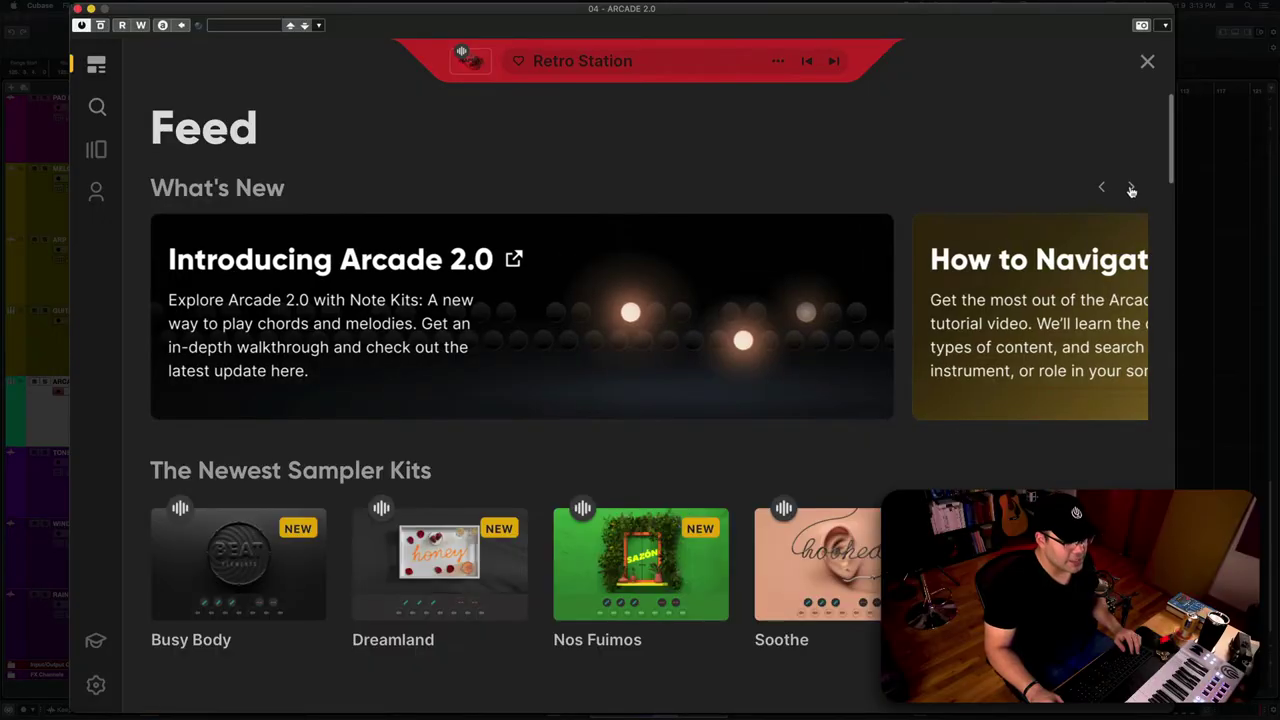
{"action": "left_click", "coordinate": [1131, 189]}
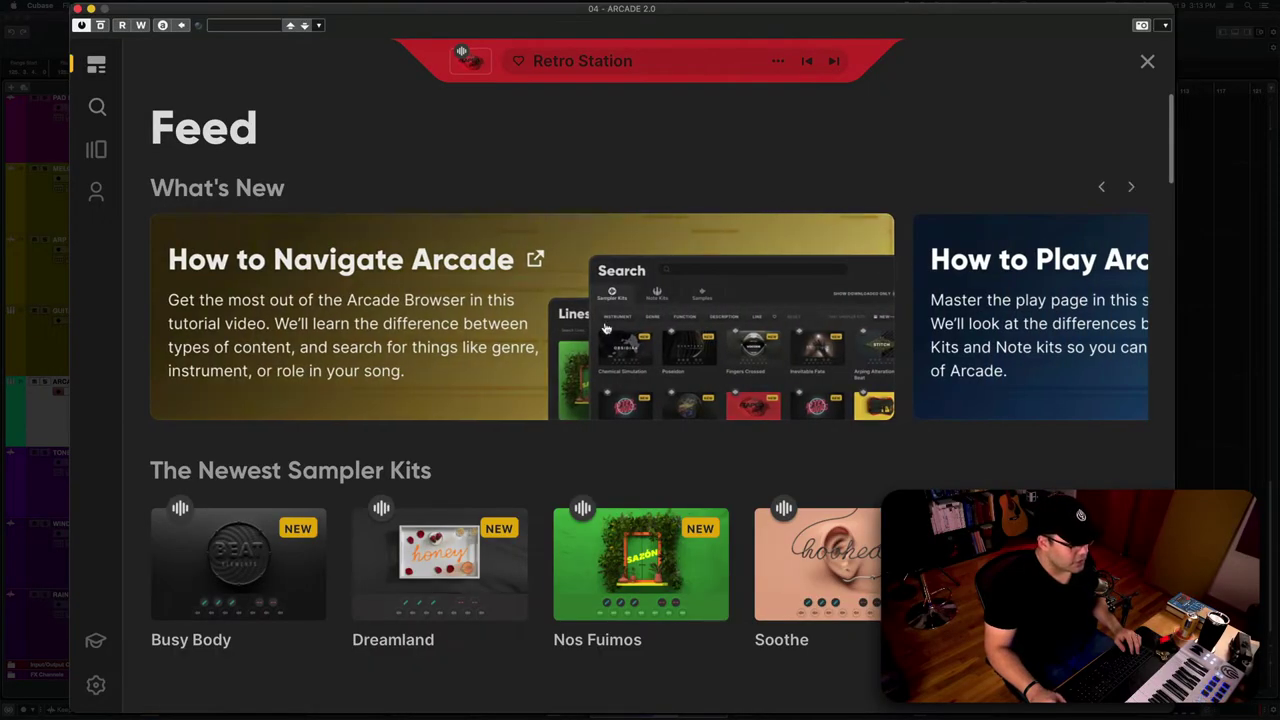
{"action": "left_click", "coordinate": [1130, 190]}
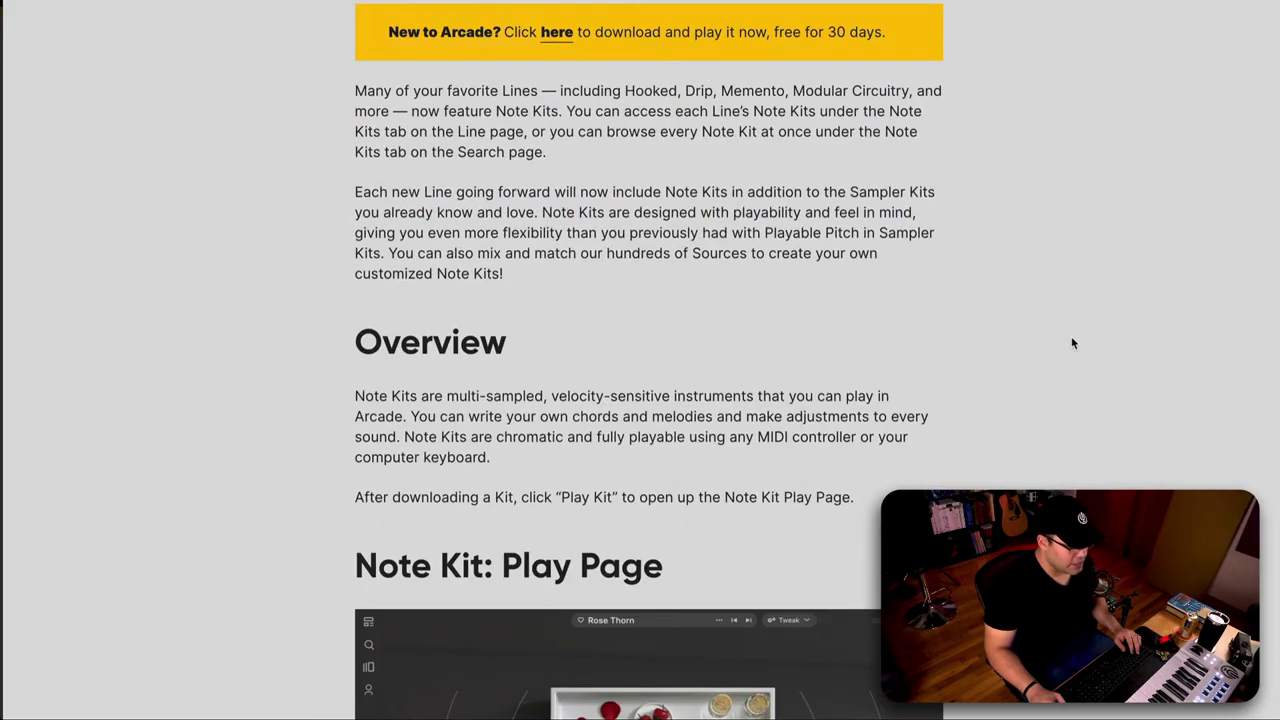
- Scroll down through the first part of the Arcade 2.0 Note Kits Walkthrough article
{"action": "scroll", "coordinate": [1071, 343], "scroll_direction": "down", "scroll_amount": 6}
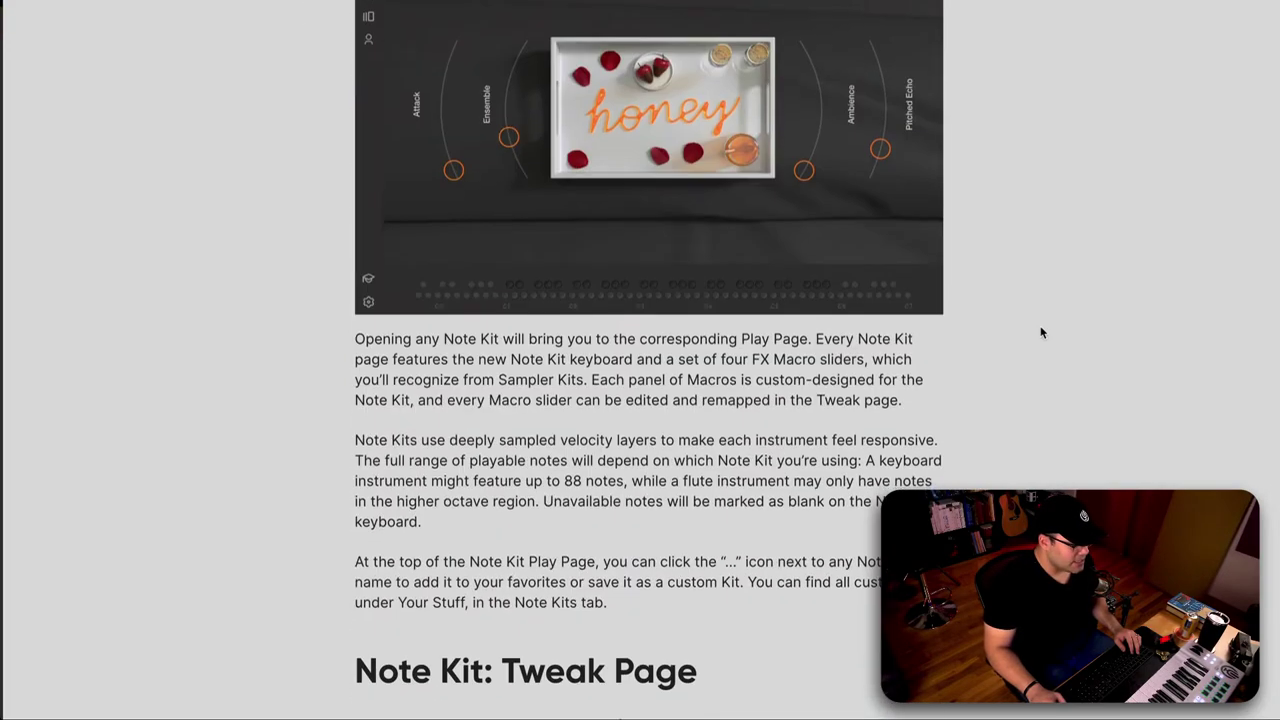
{"action": "scroll", "coordinate": [1040, 332], "scroll_direction": "down", "scroll_amount": 6}
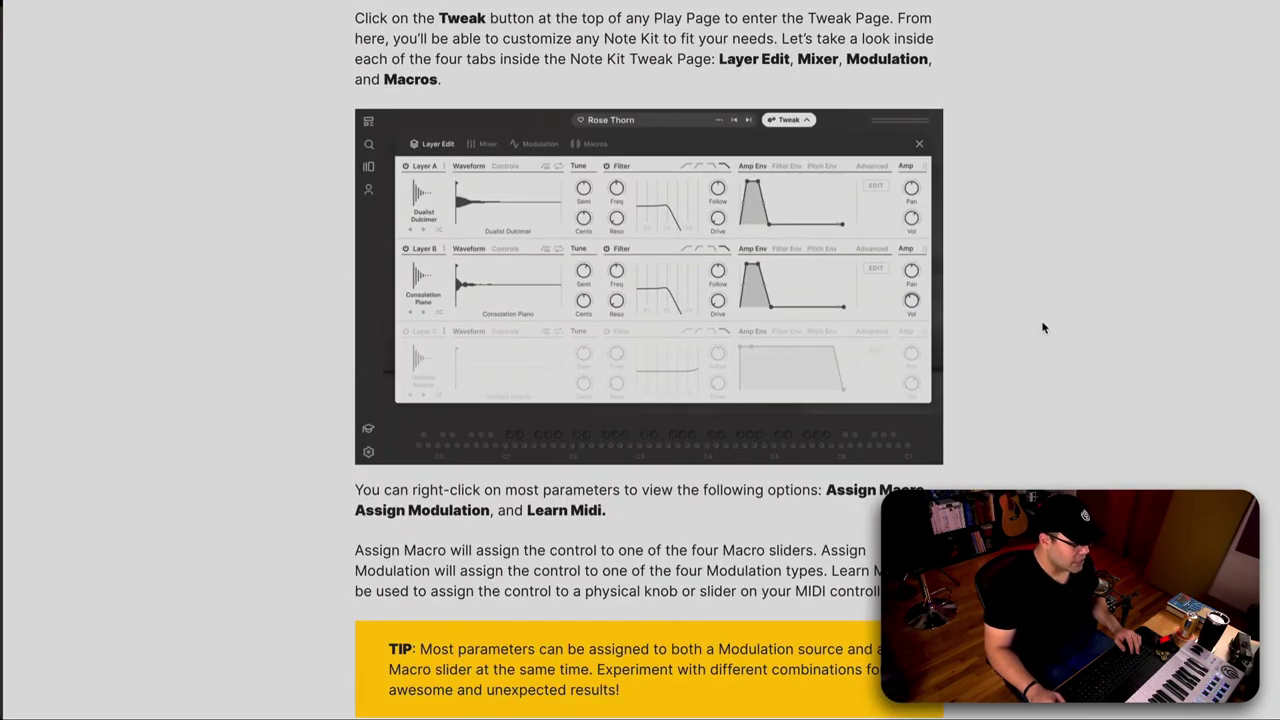
{"action": "scroll", "coordinate": [1041, 327], "scroll_direction": "down", "scroll_amount": 1}
{"action": "scroll", "coordinate": [1040, 330], "scroll_direction": "down", "scroll_amount": 10}
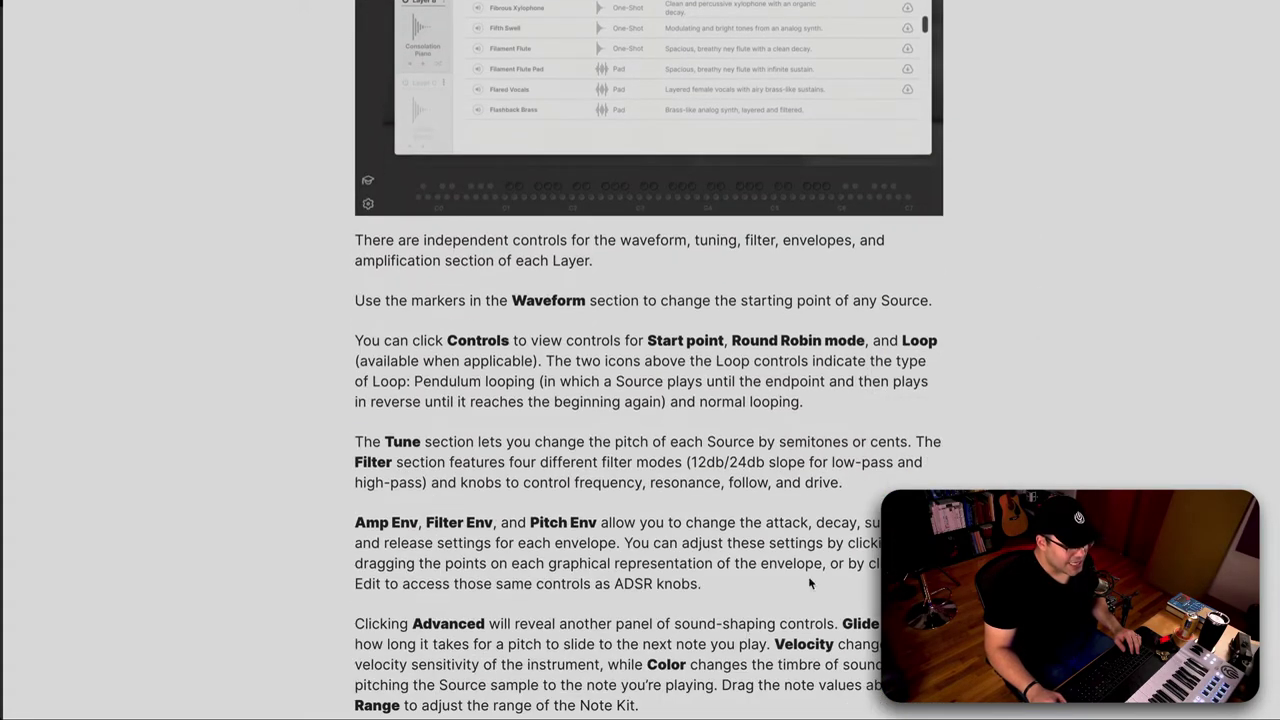
{"action": "scroll", "coordinate": [968, 454], "scroll_direction": "up", "scroll_amount": 5}
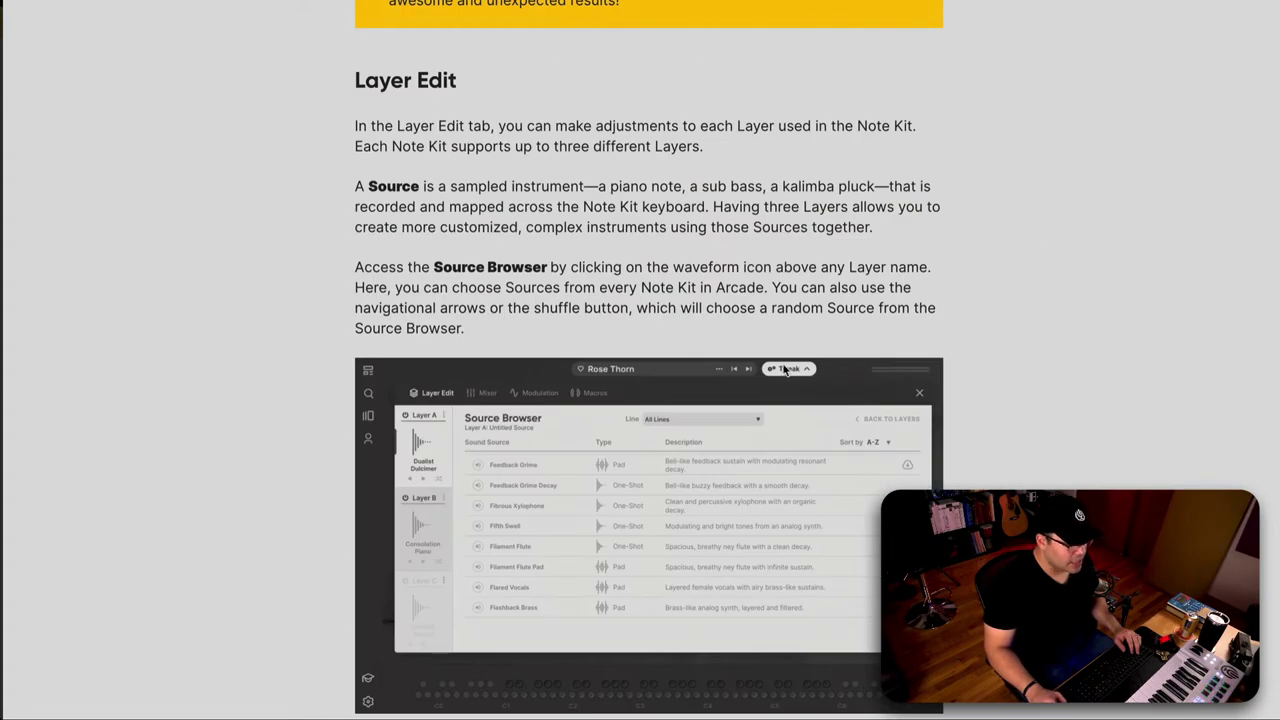
- Read on to the Modulation section, jump back to the top, and minimize Brave to Cubase
{"action": "scroll", "coordinate": [992, 411], "scroll_direction": "down", "scroll_amount": 1}
{"action": "scroll", "coordinate": [992, 411], "scroll_direction": "down", "scroll_amount": 2}
{"action": "scroll", "coordinate": [992, 411], "scroll_direction": "down", "scroll_amount": 7}
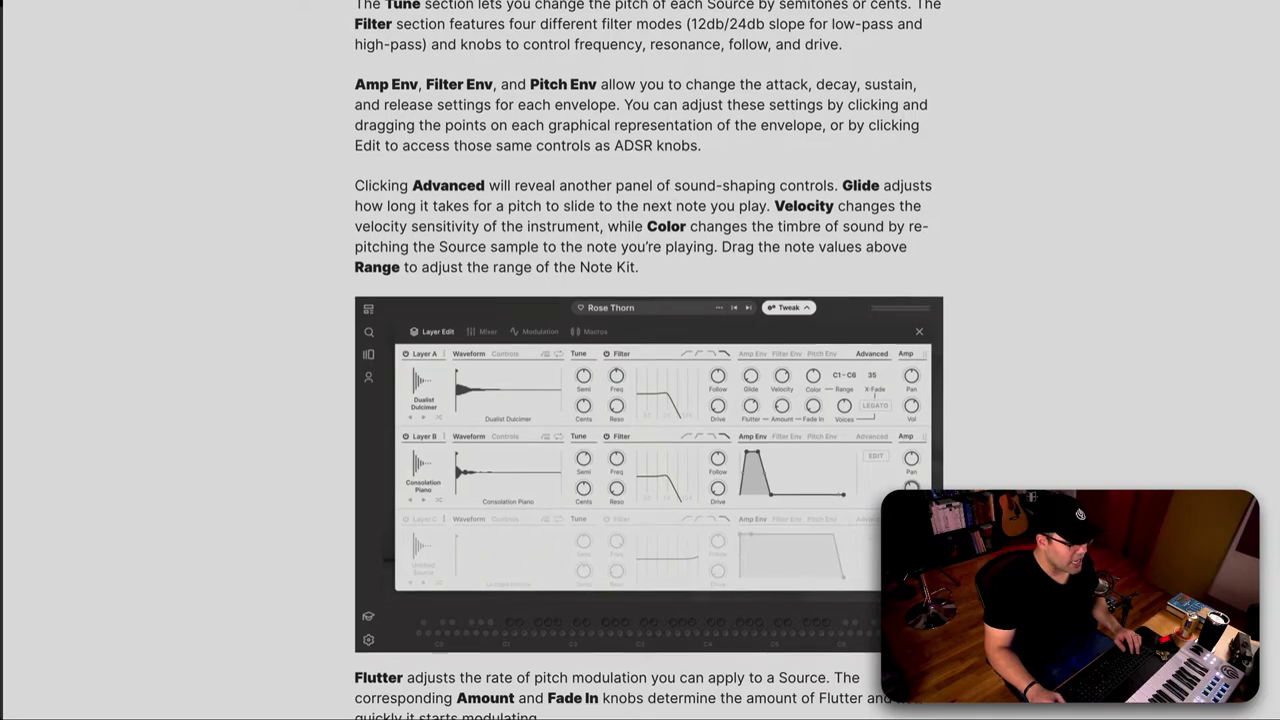
{"action": "scroll", "coordinate": [643, 186], "scroll_direction": "down", "scroll_amount": 10}
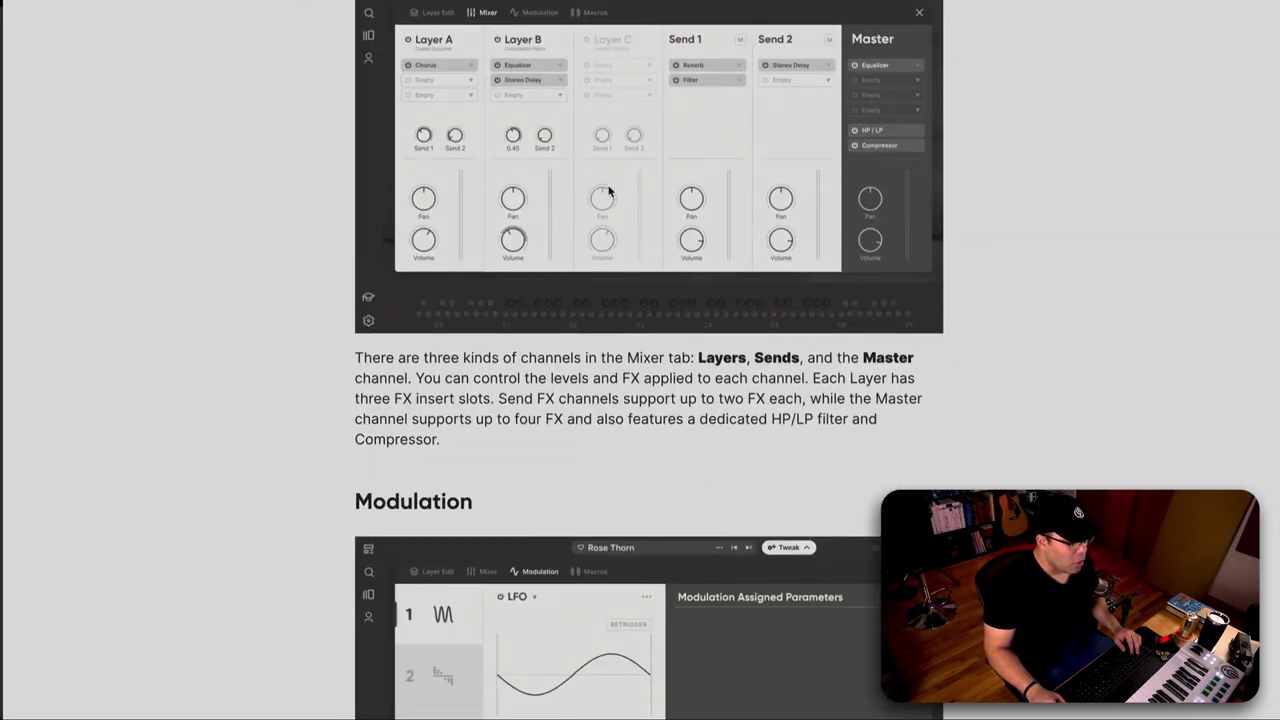
{"action": "scroll", "coordinate": [1062, 446], "scroll_direction": "down", "scroll_amount": 5}
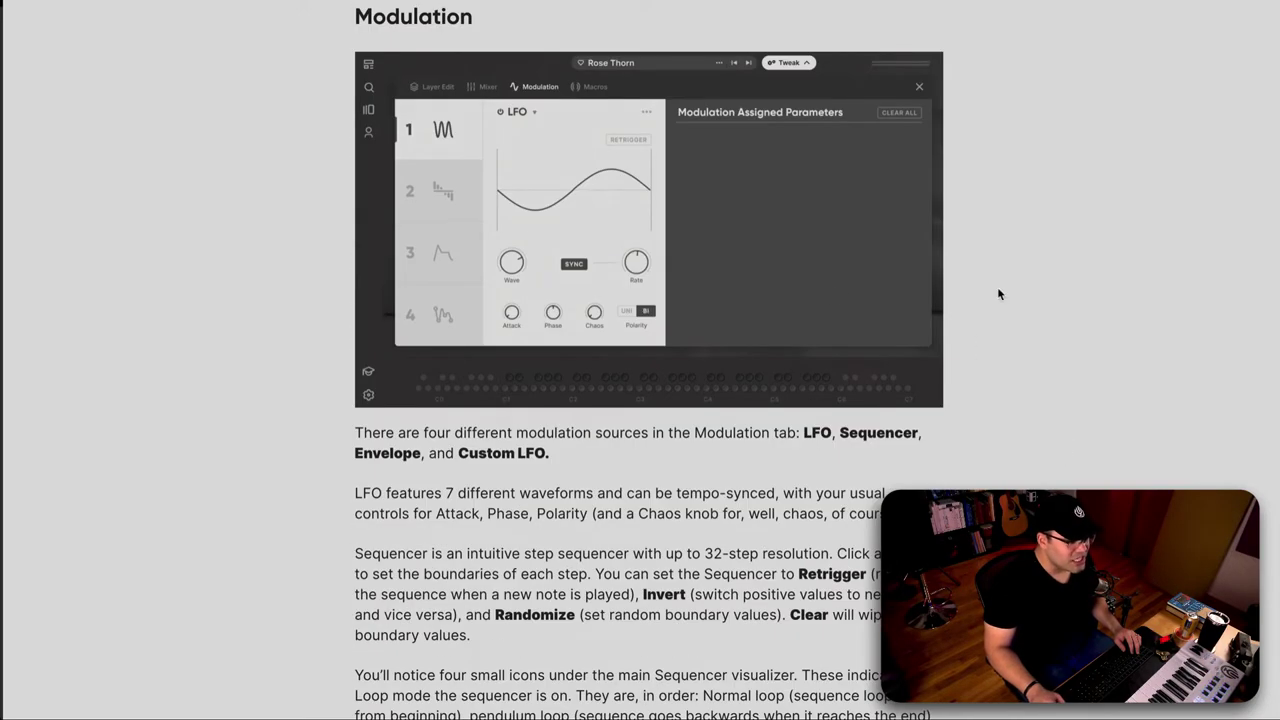
{"action": "key", "text": "Home"}
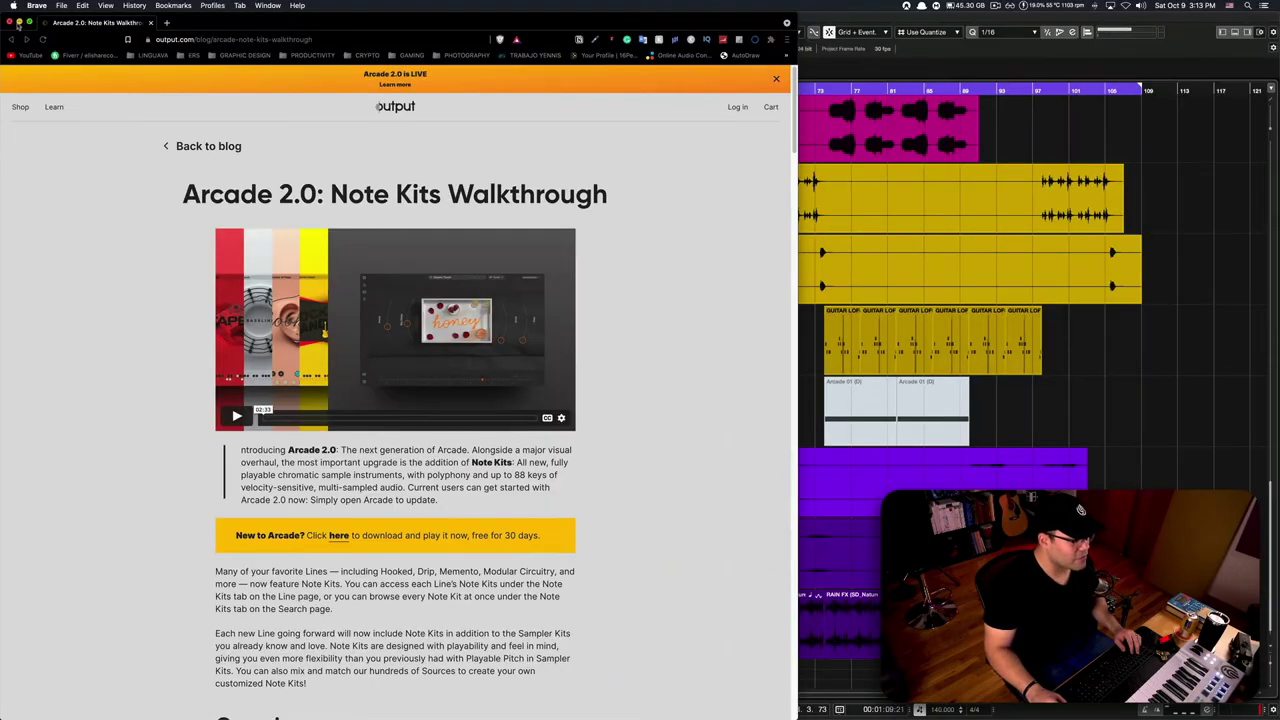
{"action": "left_click", "coordinate": [18, 22]}
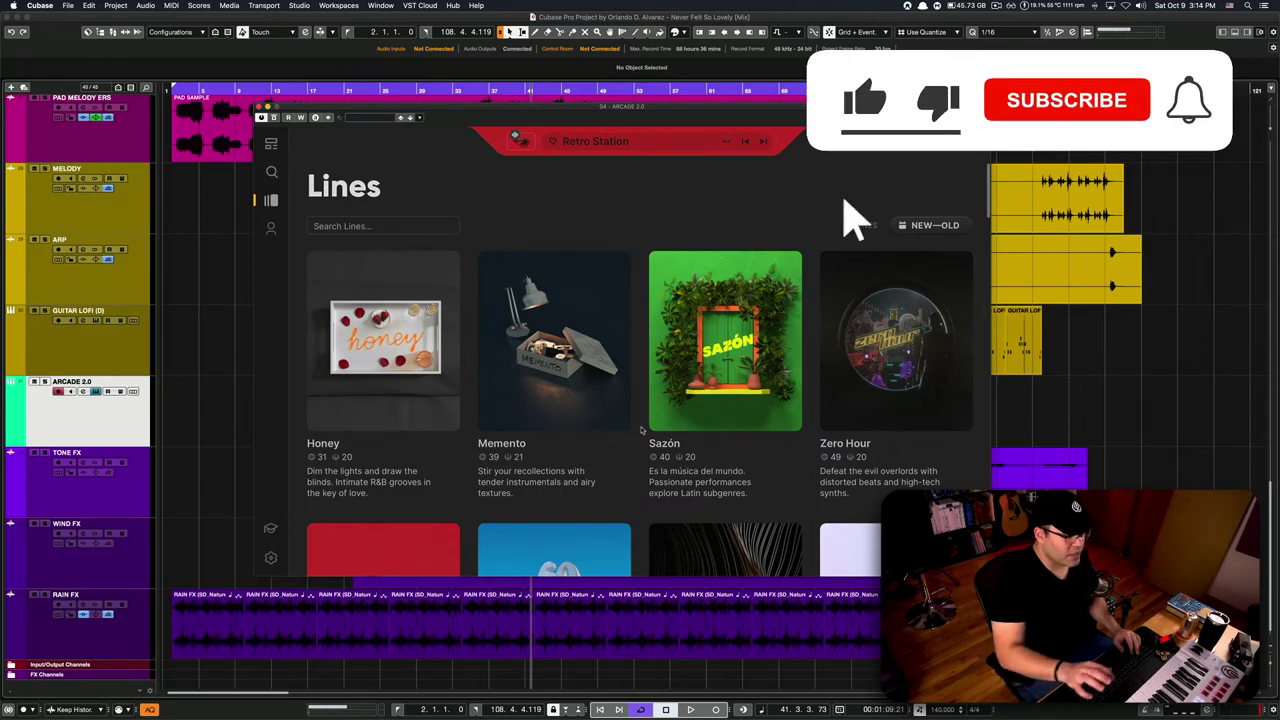
- Scroll through the Lines grid and open the Raw Takes line page
{"action": "scroll", "coordinate": [640, 424], "scroll_direction": "down", "scroll_amount": 10}
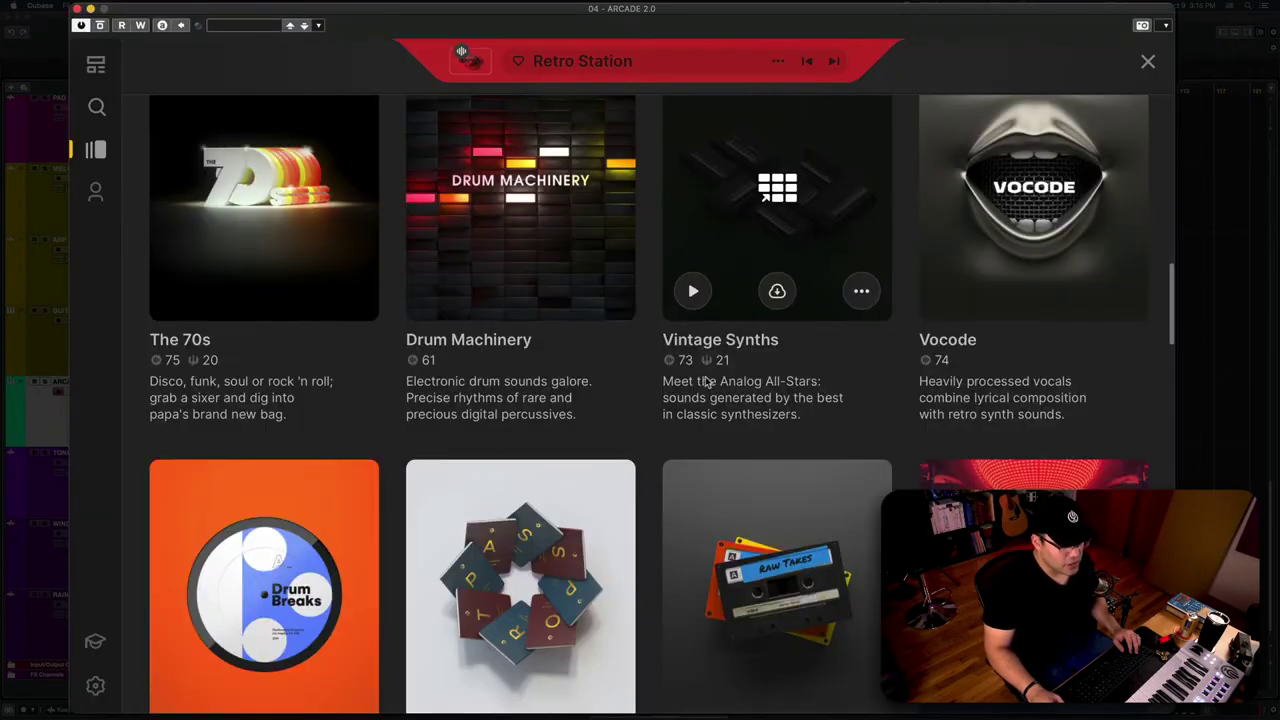
{"action": "scroll", "coordinate": [893, 386], "scroll_direction": "up", "scroll_amount": 2}
{"action": "scroll", "coordinate": [874, 463], "scroll_direction": "down", "scroll_amount": 2}
{"action": "scroll", "coordinate": [880, 440], "scroll_direction": "down", "scroll_amount": 5}
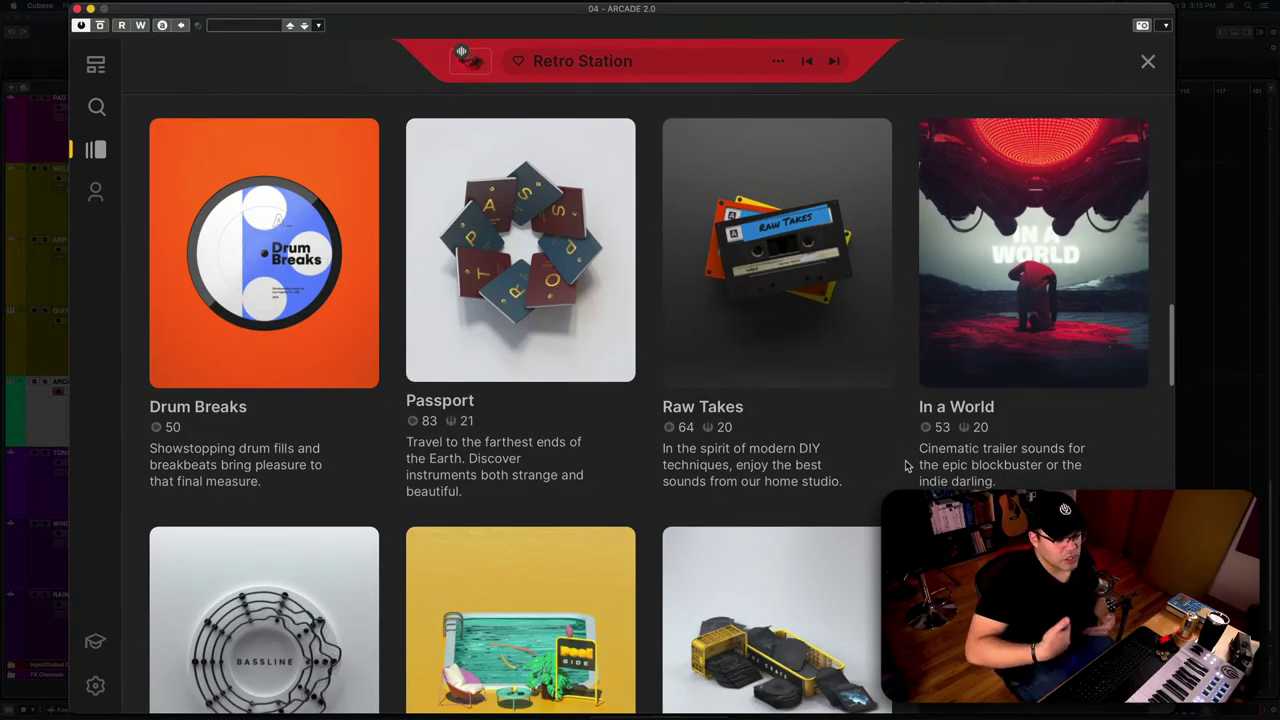
{"action": "left_click", "coordinate": [760, 440]}
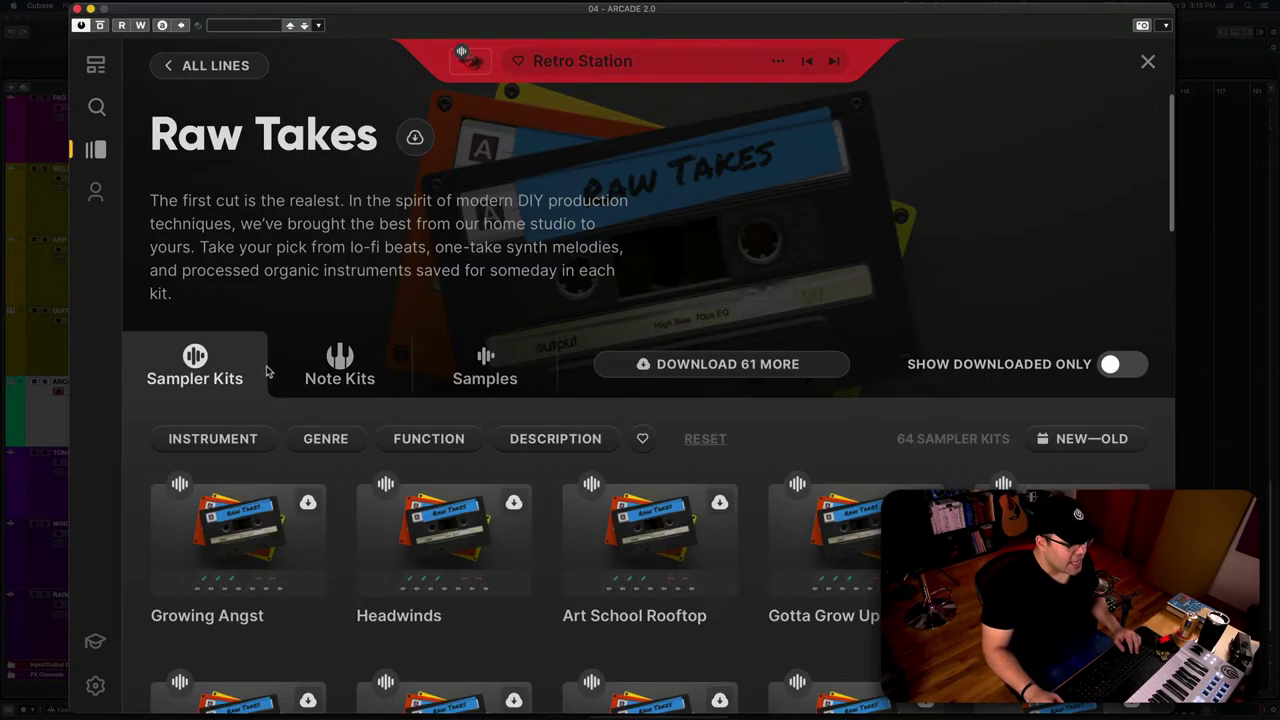
- Download the 143 MB Neglected Guitar kit from the Raw Takes Note Kits list
{"action": "left_click", "coordinate": [335, 370]}
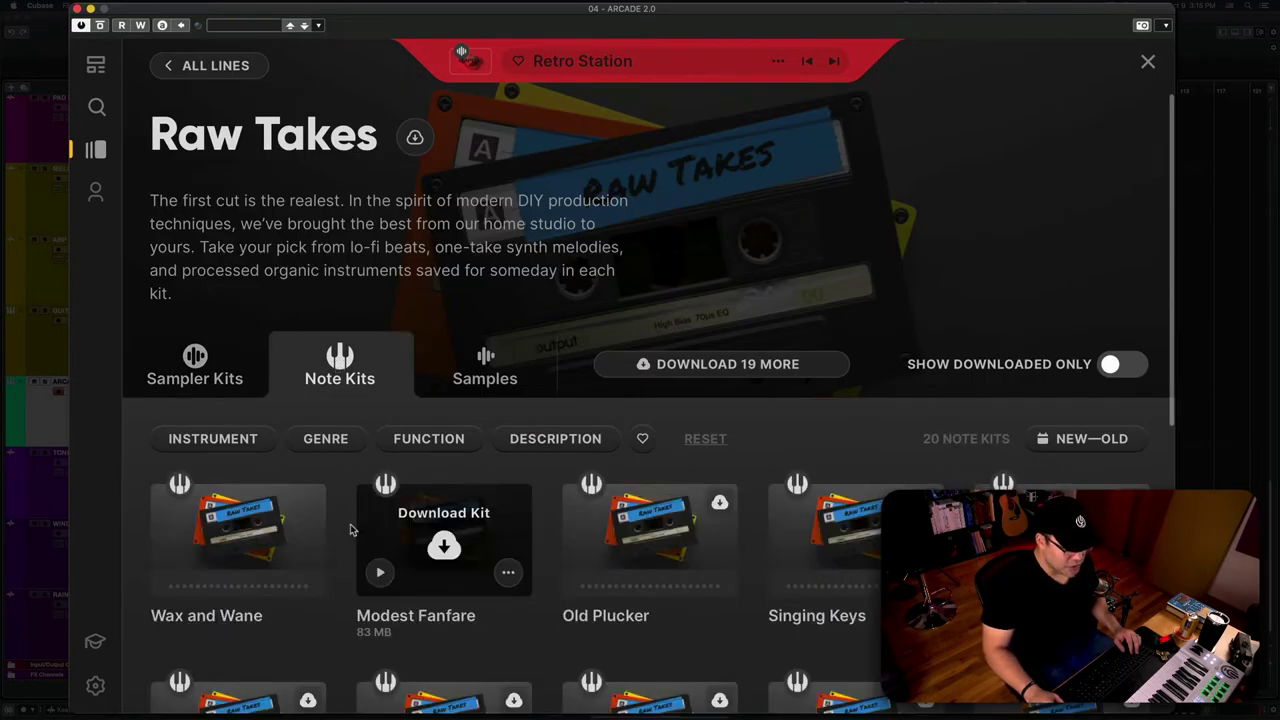
{"action": "scroll", "coordinate": [336, 534], "scroll_direction": "down", "scroll_amount": 5}
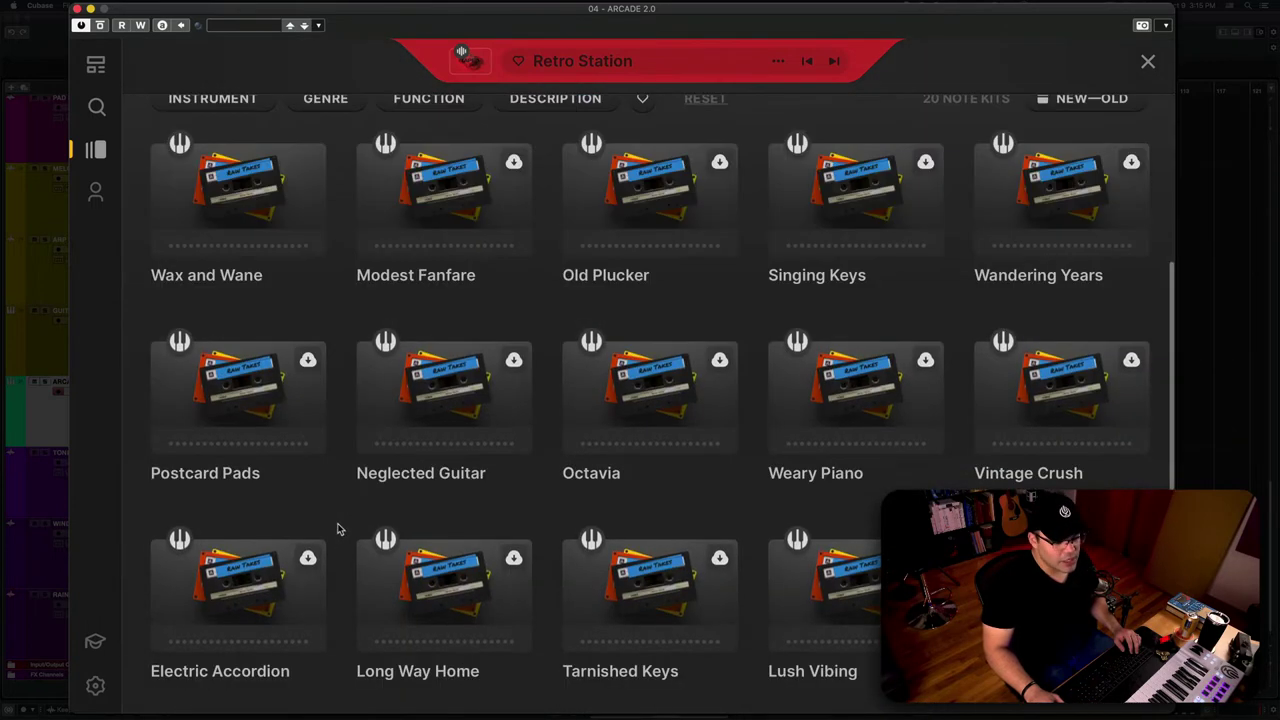
{"action": "scroll", "coordinate": [337, 529], "scroll_direction": "down", "scroll_amount": 2}
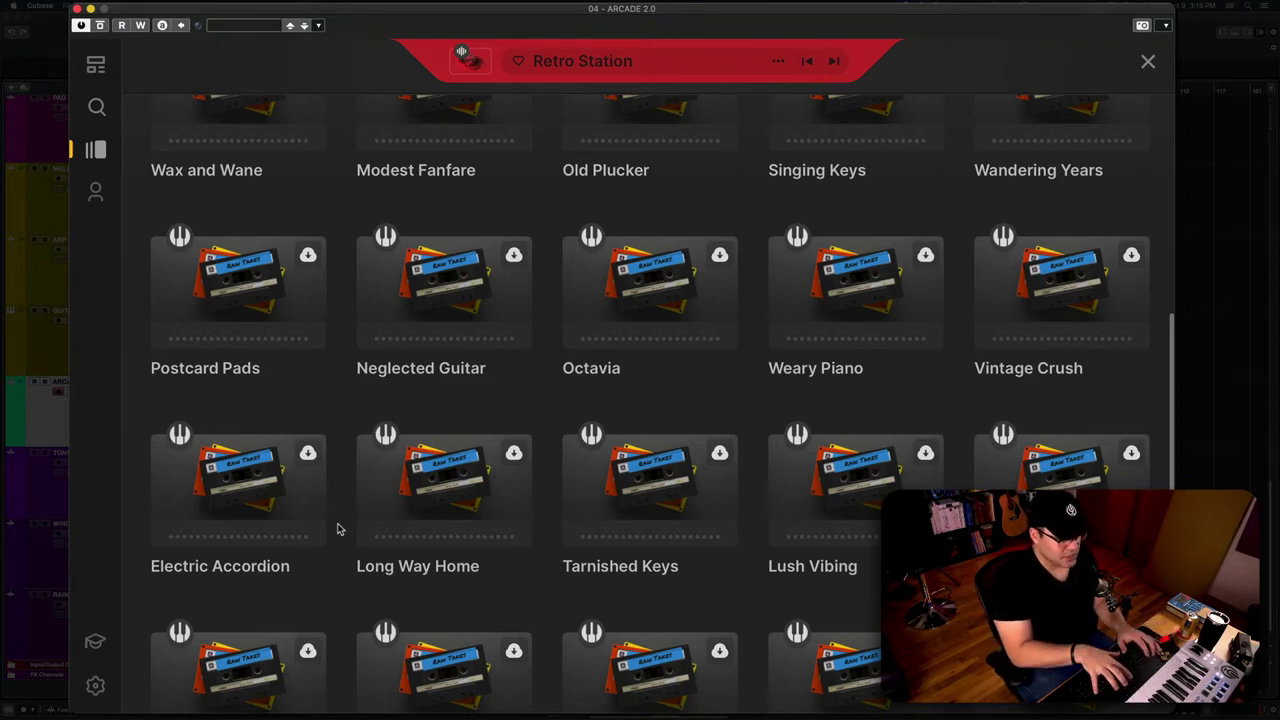
{"action": "left_click", "coordinate": [477, 330]}
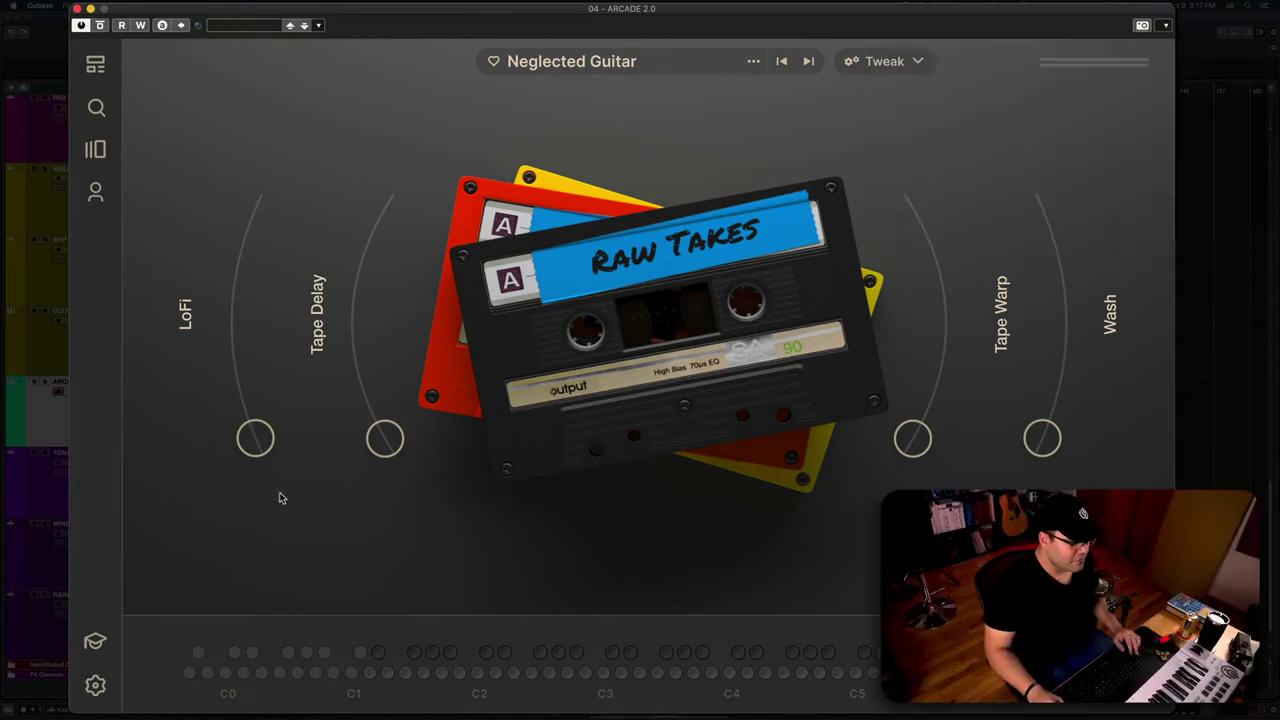
- Raise the LoFi and Tape Delay macros on the Neglected Guitar kit
{"action": "left_click_drag", "start_coordinate": [257, 440], "coordinate": [234, 304]}
{"action": "left_click_drag", "start_coordinate": [385, 440], "coordinate": [378, 323]}
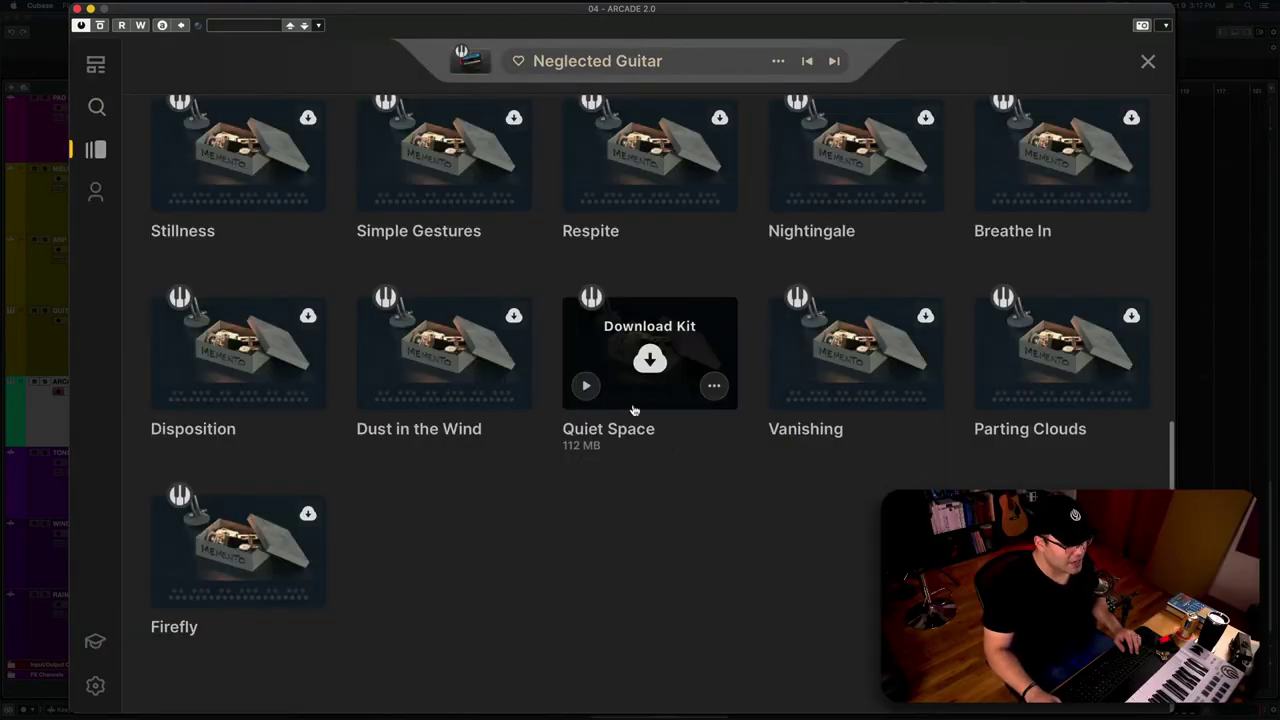
- Queue and cancel the Quiet Space download, then load the Memento Quiet Space kit
{"action": "left_click", "coordinate": [636, 405]}
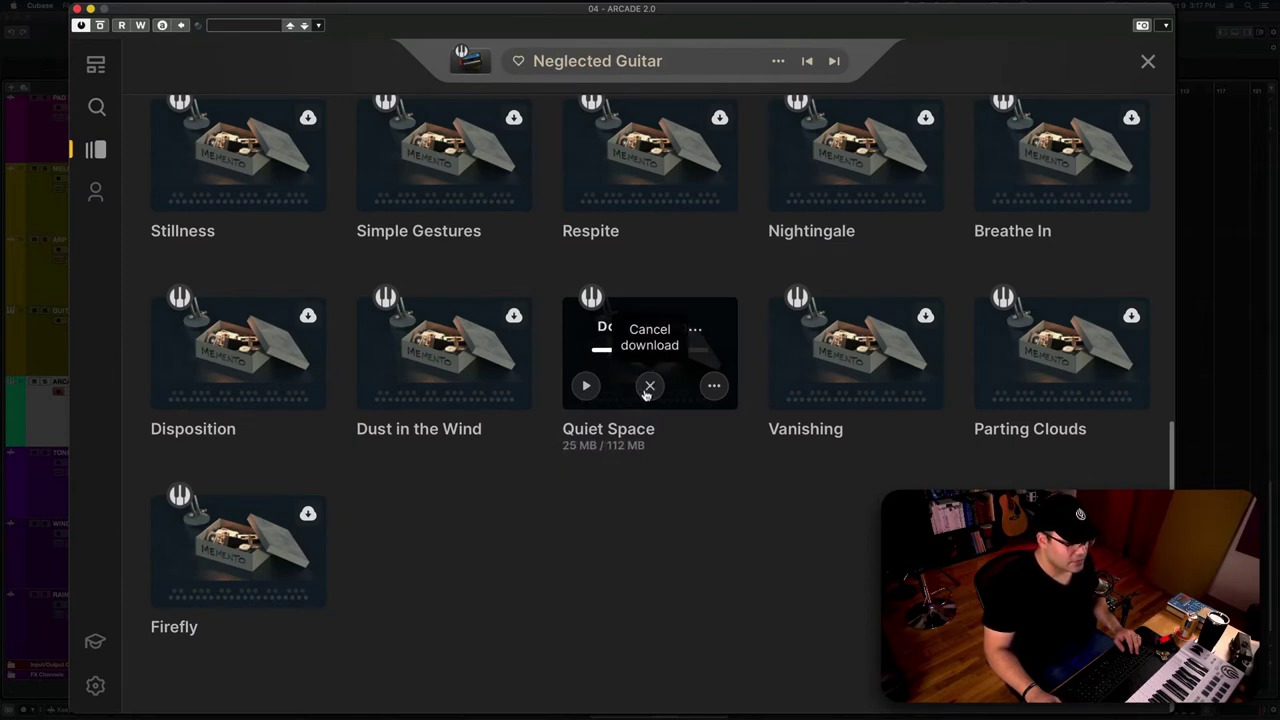
{"action": "left_click", "coordinate": [652, 390]}
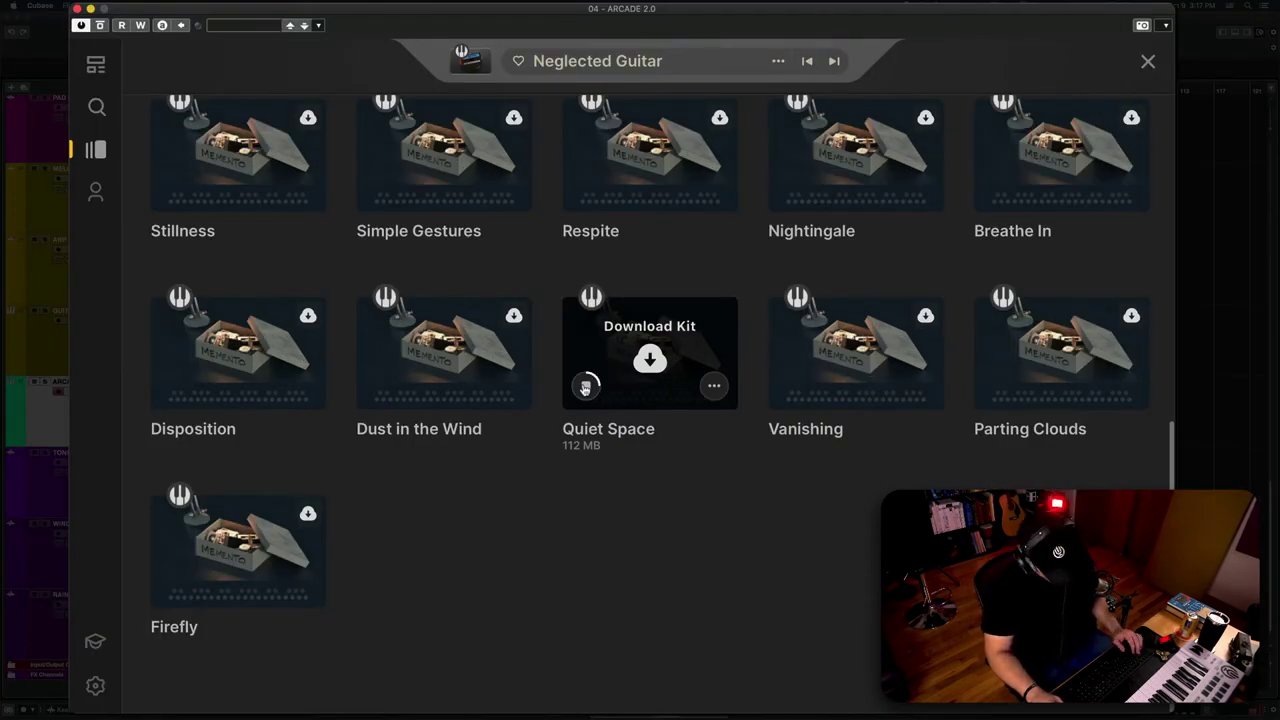
{"action": "left_click", "coordinate": [652, 404]}
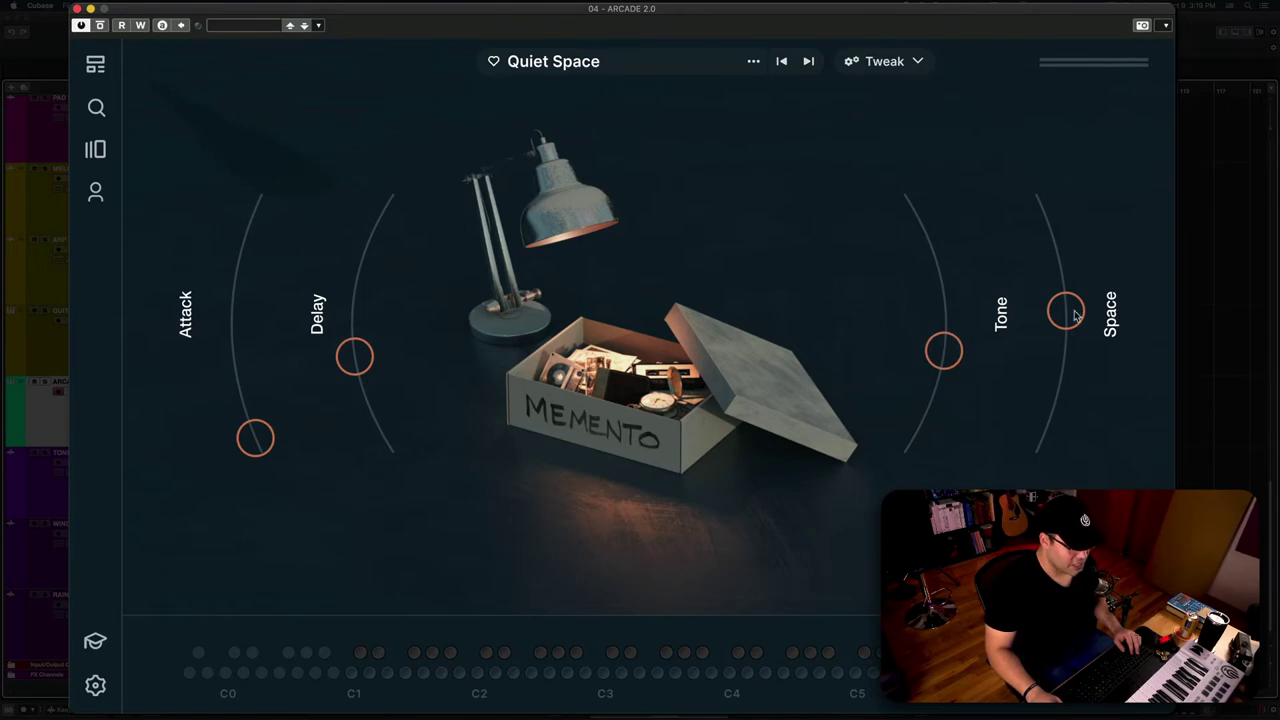
- Open the Tweak Layer Edit panel for the Quiet Space kit
{"action": "left_click", "coordinate": [880, 62]}
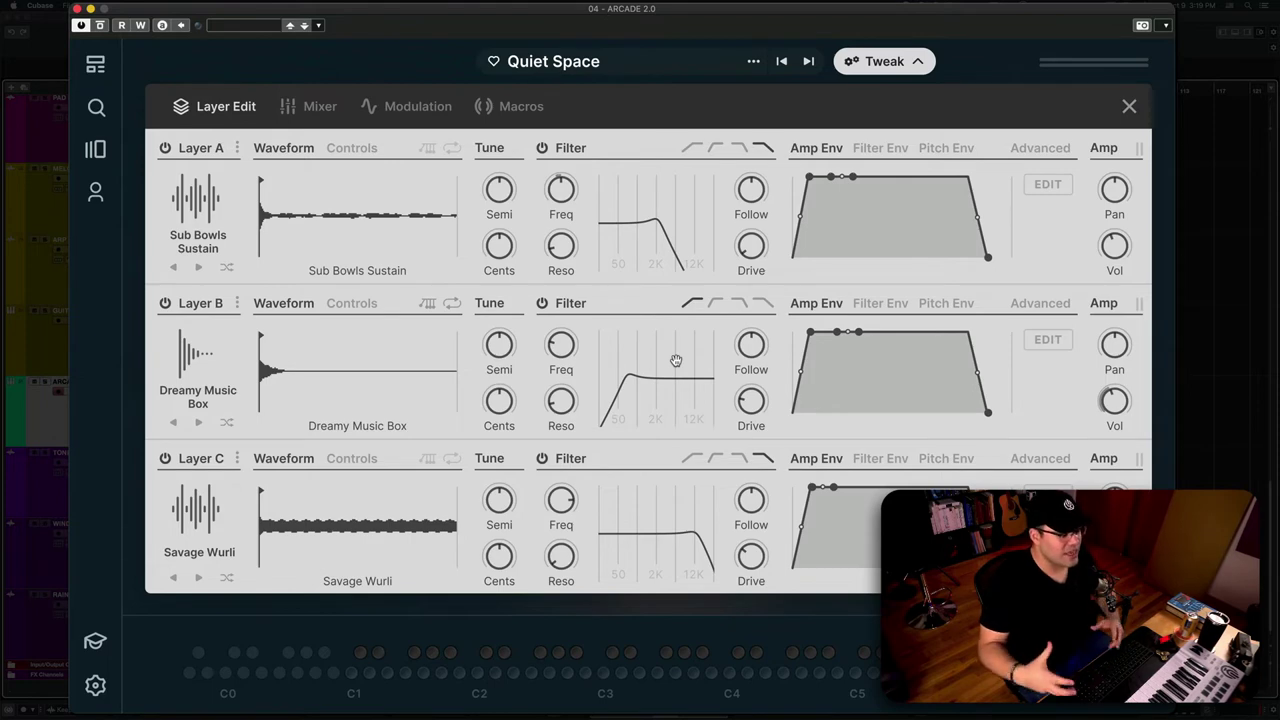
- Show the layer mixer, then the Sequencer, envelope and Custom LFO modulation sources
{"action": "left_click", "coordinate": [316, 110]}
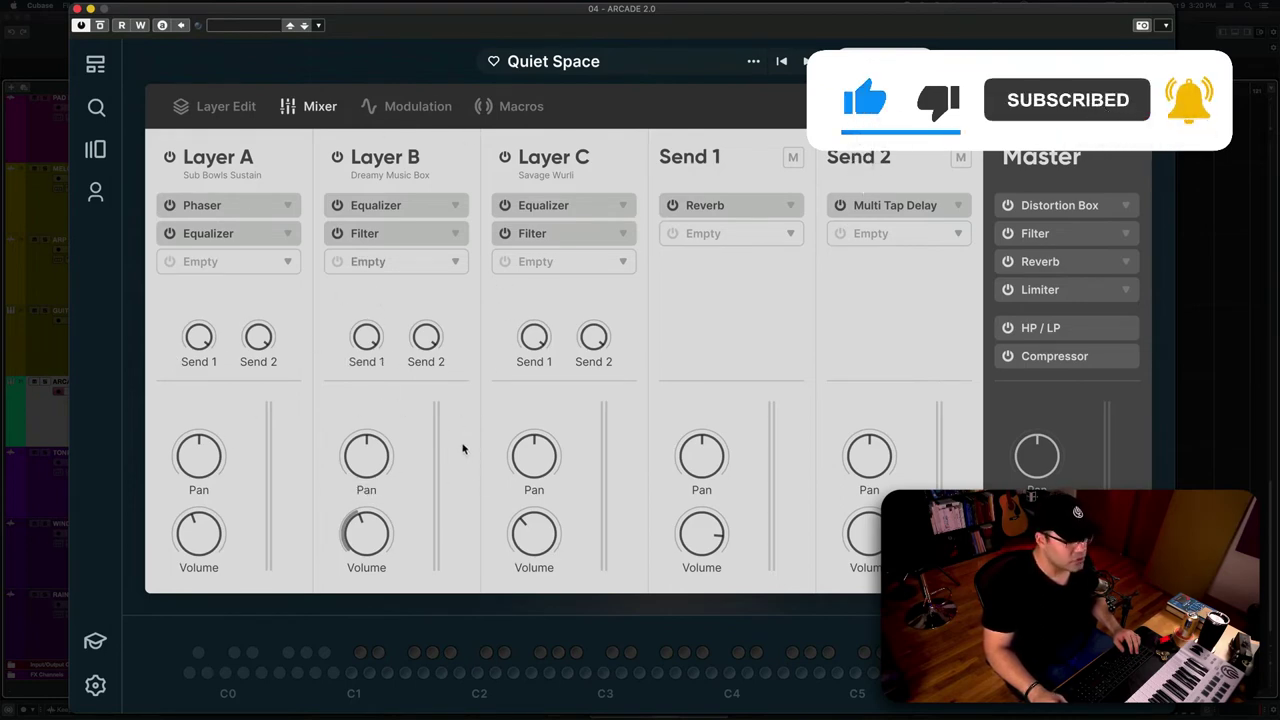
{"action": "left_click", "coordinate": [413, 106]}
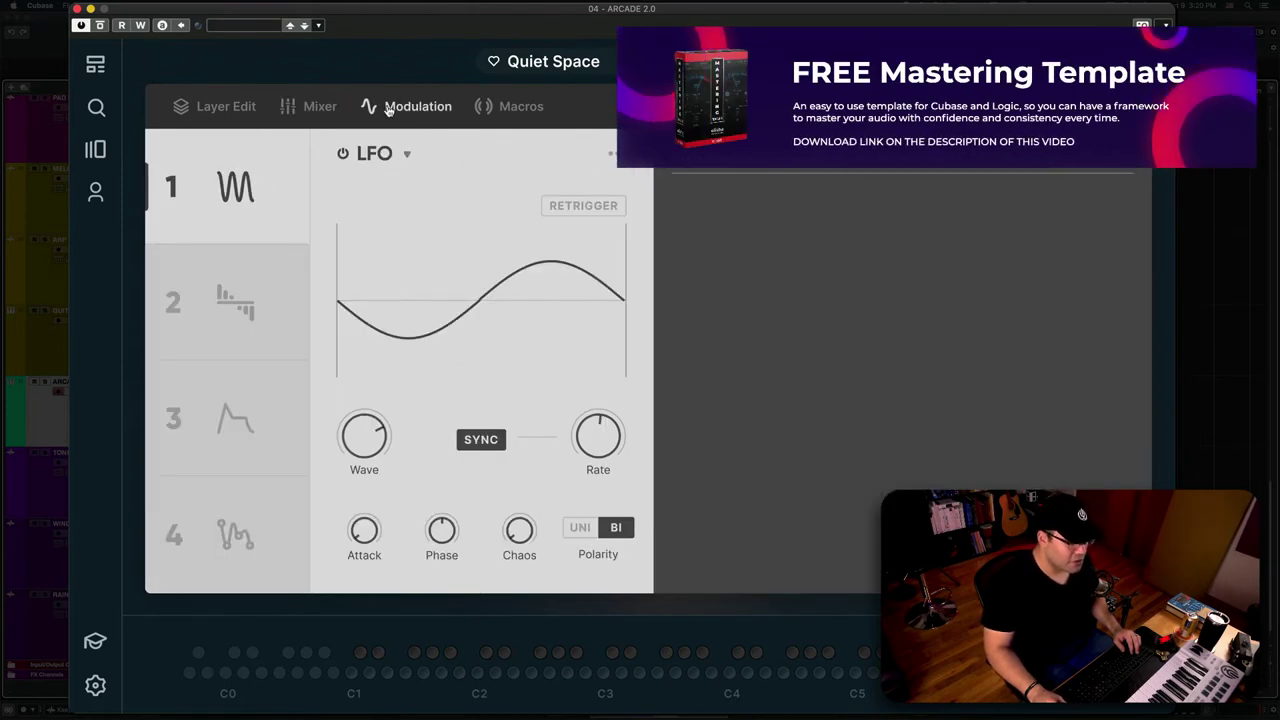
{"action": "left_click", "coordinate": [234, 340]}
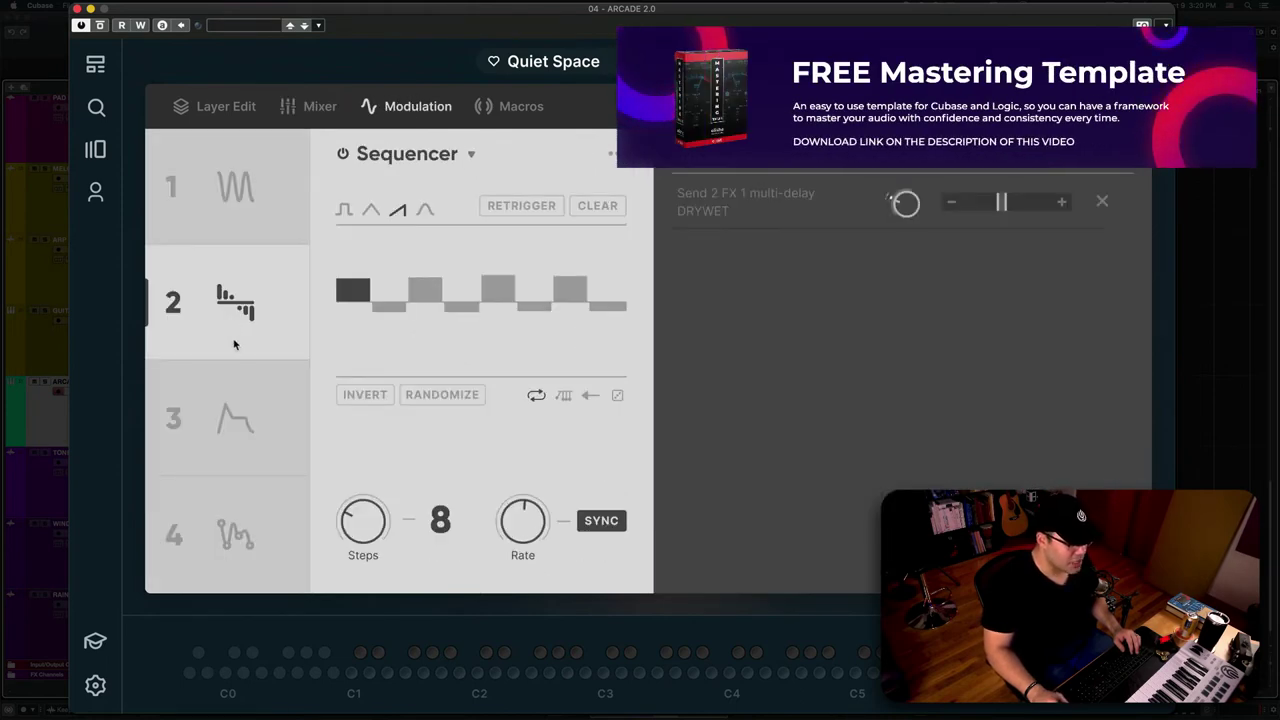
{"action": "left_click", "coordinate": [228, 455]}
{"action": "left_click", "coordinate": [229, 500]}
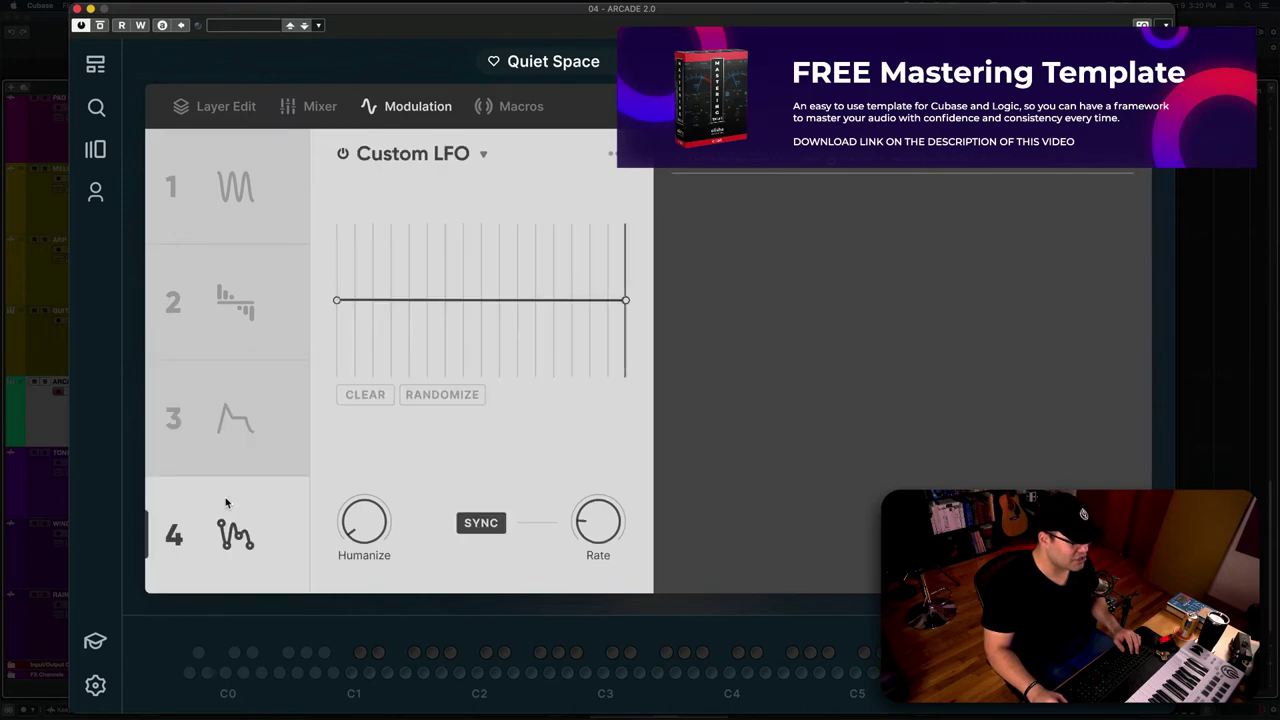
- Return to the first LFO source, show the macro assignments, and close the editing panel
{"action": "left_click", "coordinate": [243, 207]}
{"action": "left_click", "coordinate": [521, 106]}
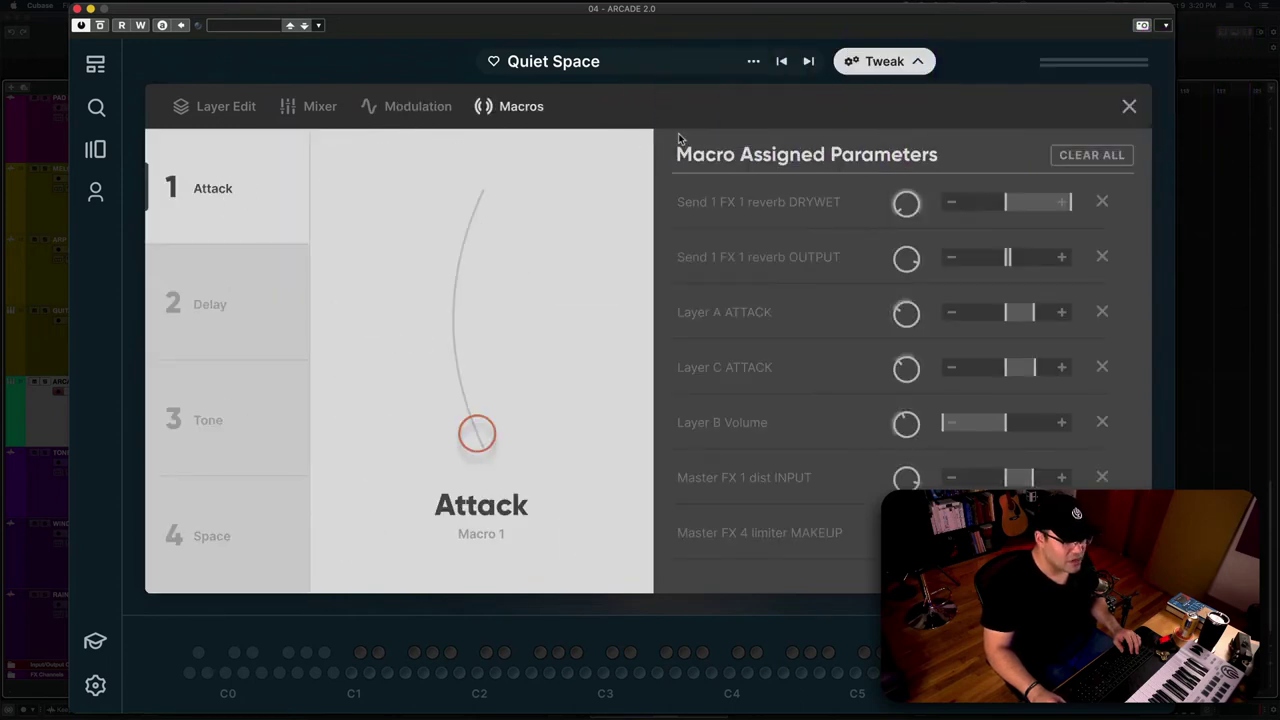
{"action": "left_click", "coordinate": [1131, 106]}
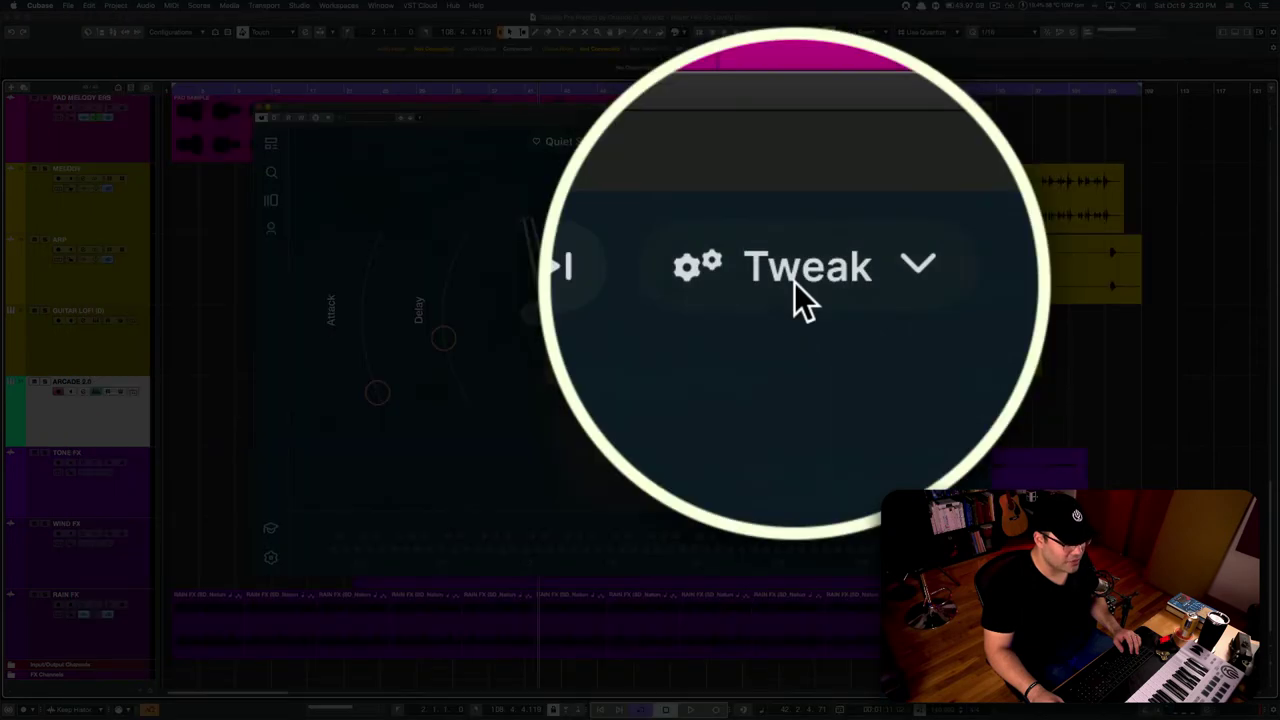
{"action": "left_click", "coordinate": [797, 282]}
{"action": "left_click", "coordinate": [818, 282]}
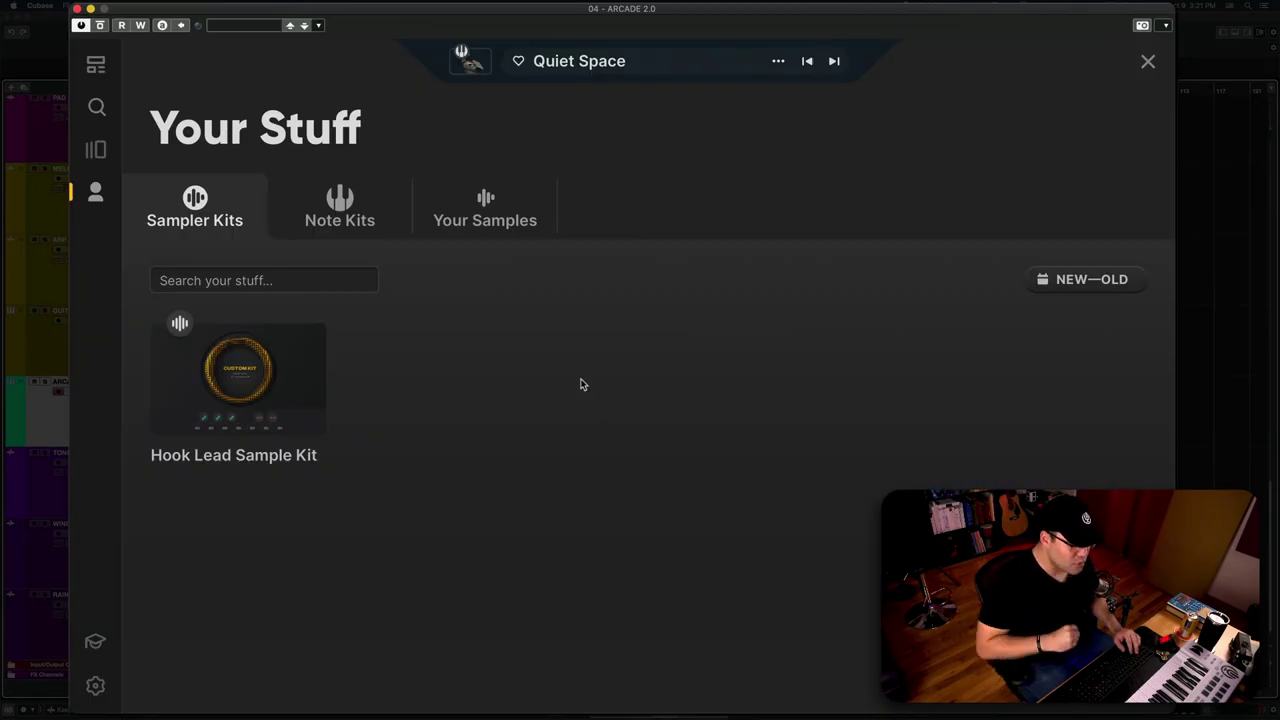
{"action": "left_click", "coordinate": [320, 202]}
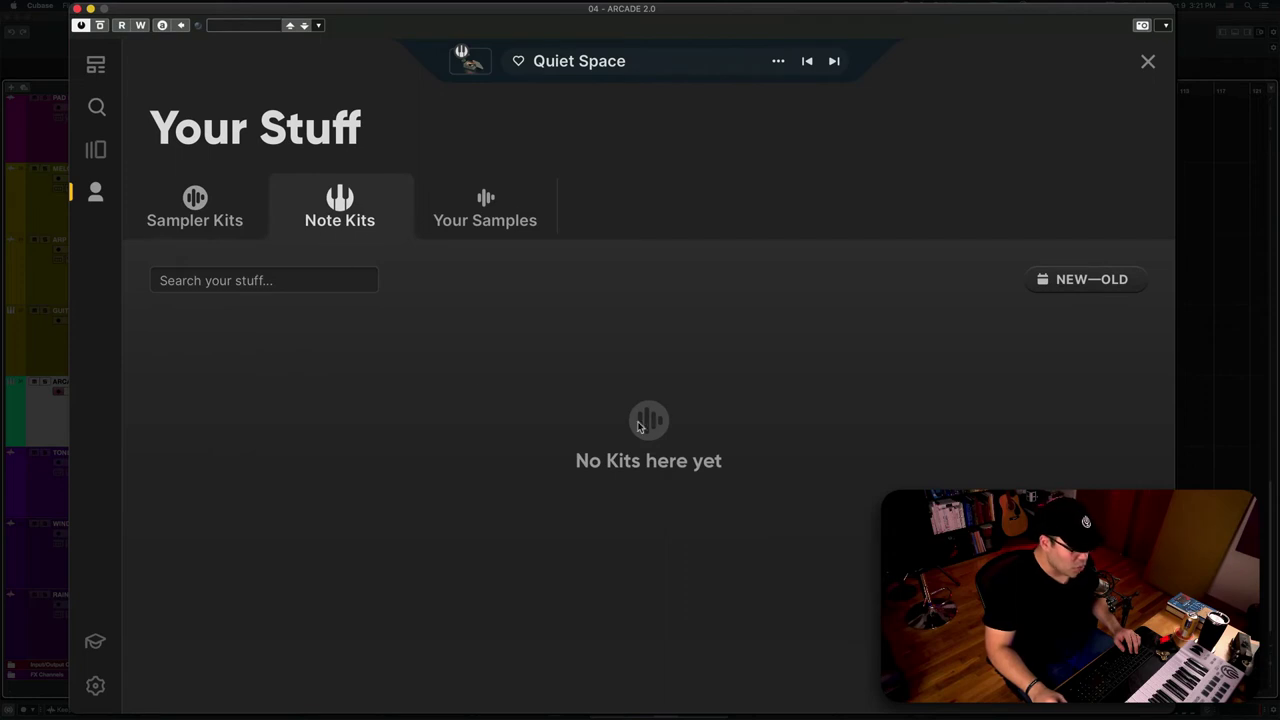
{"action": "key", "text": "Escape"}
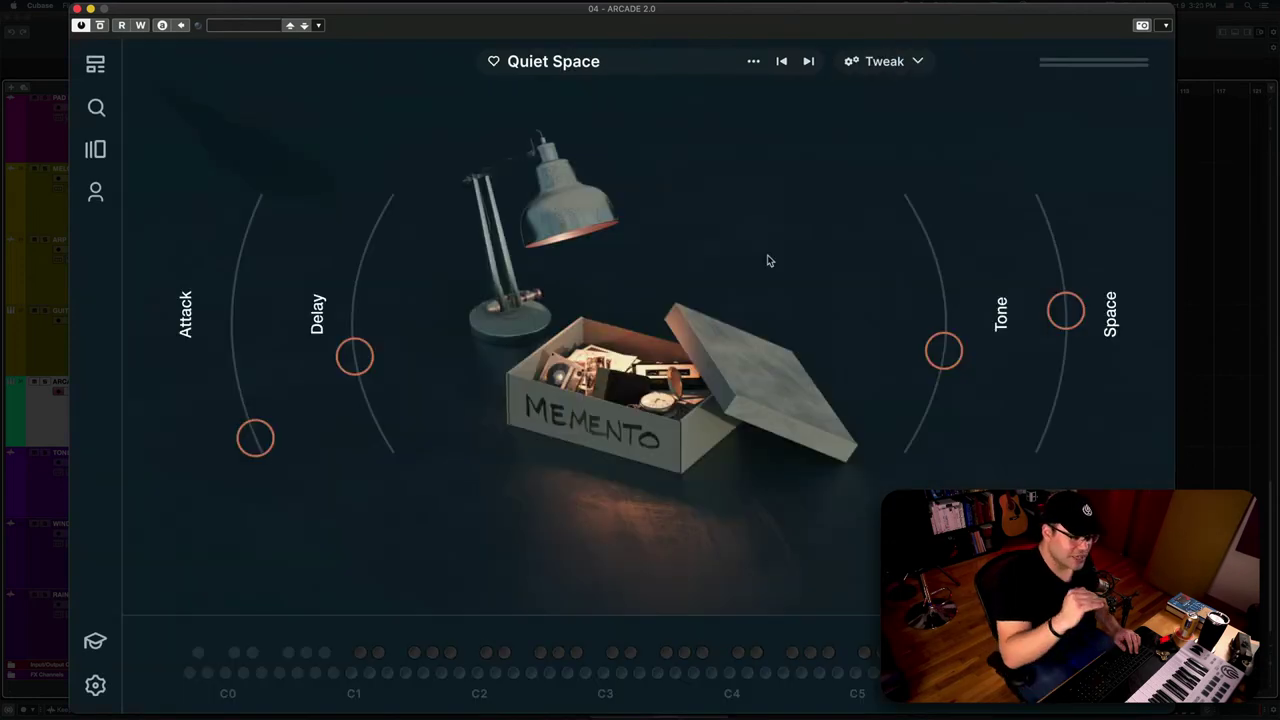